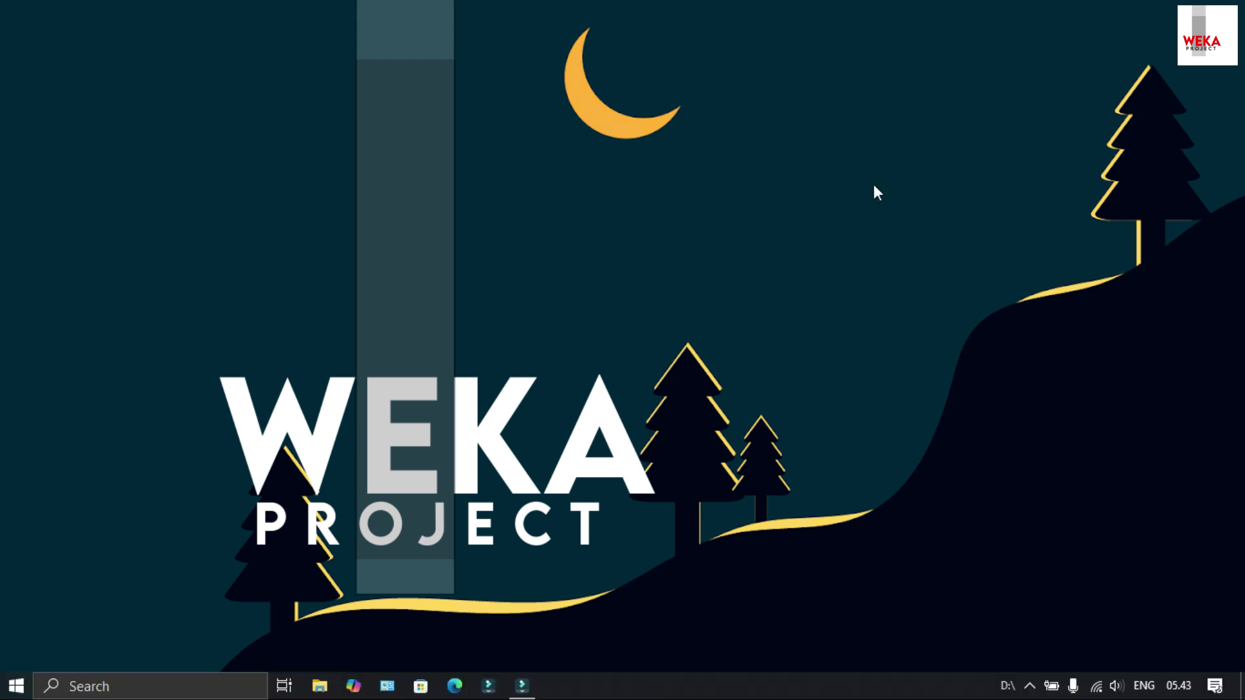
- Run 'temp' from the Run dialog to open the C:\Windows\Temp folder
key(super+r)
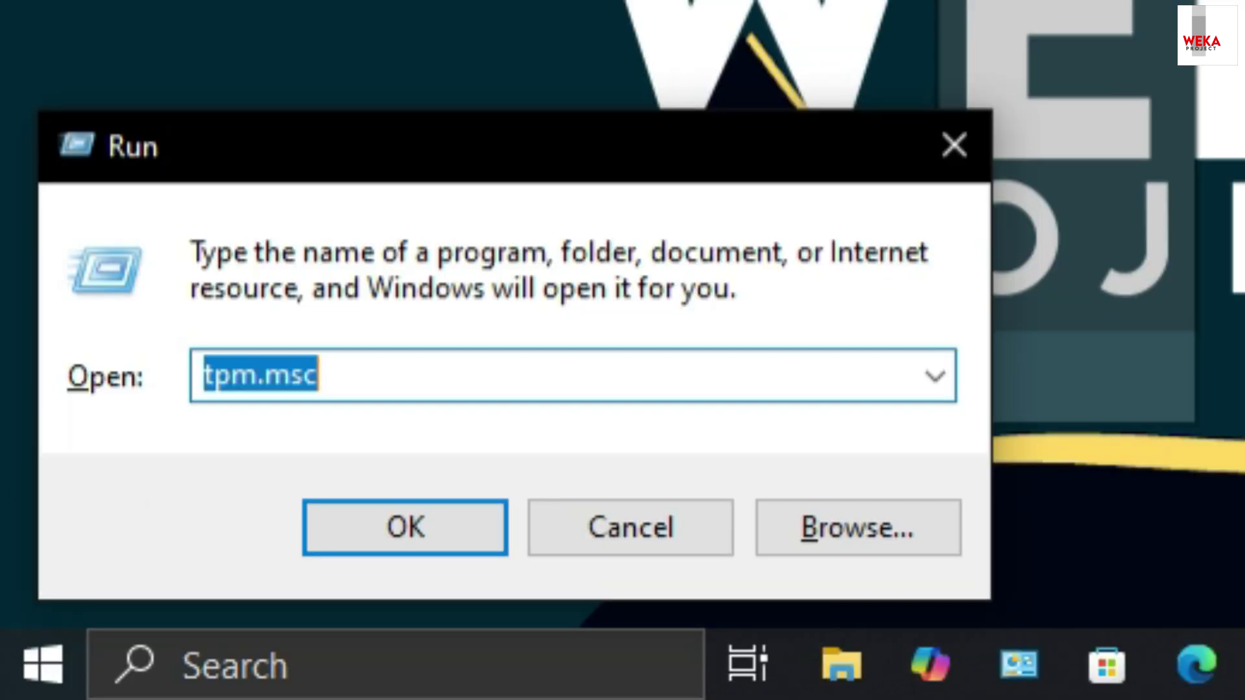
text(temp)
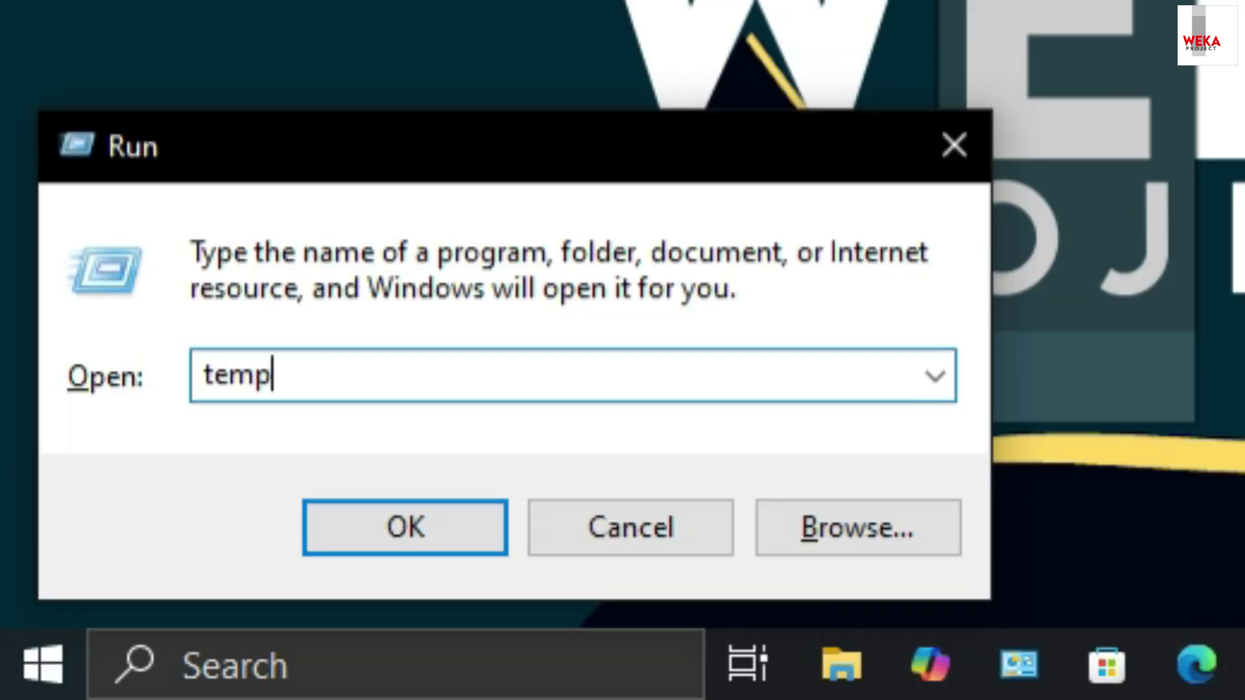
click(338, 542)
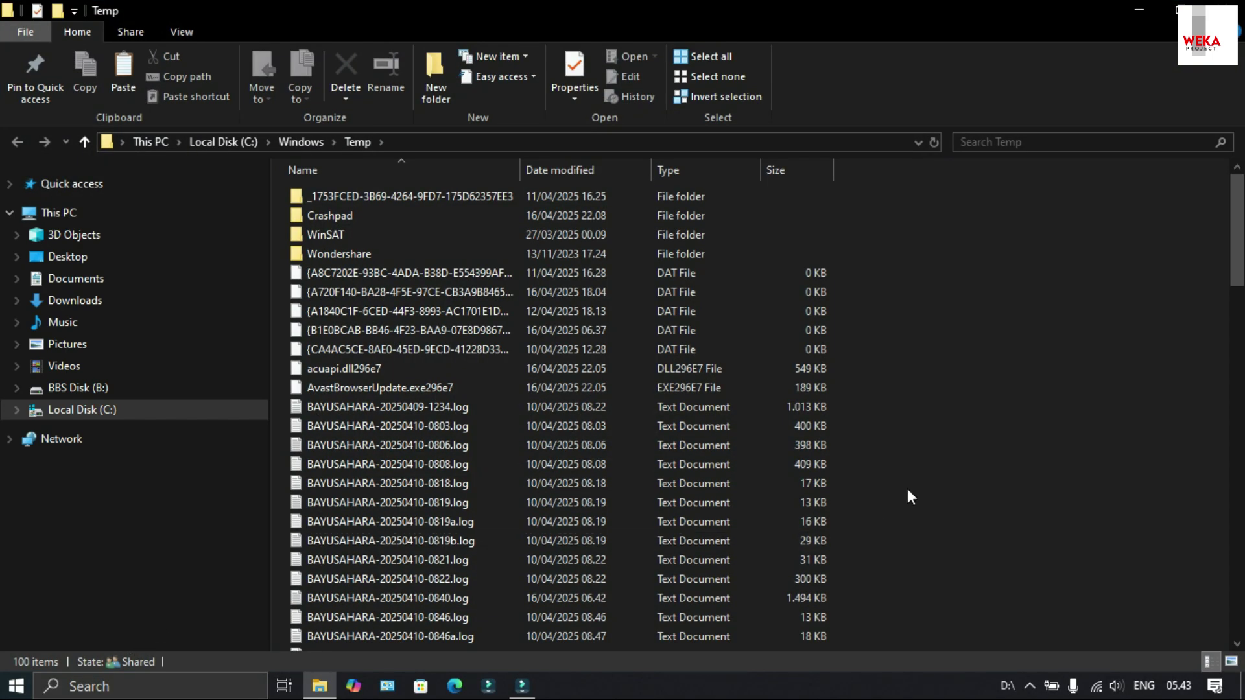
- Select all 100 items in C:\Windows\Temp and bring up their context menu
key(ctrl+a)
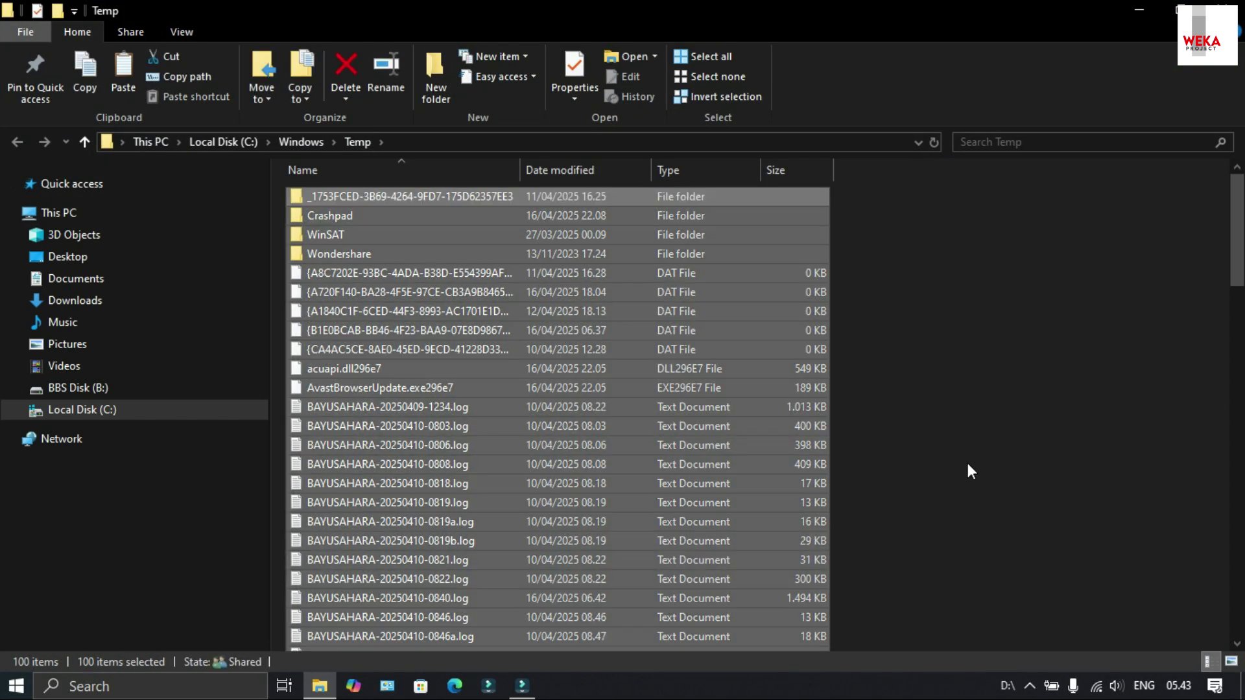
right_click(677, 524)
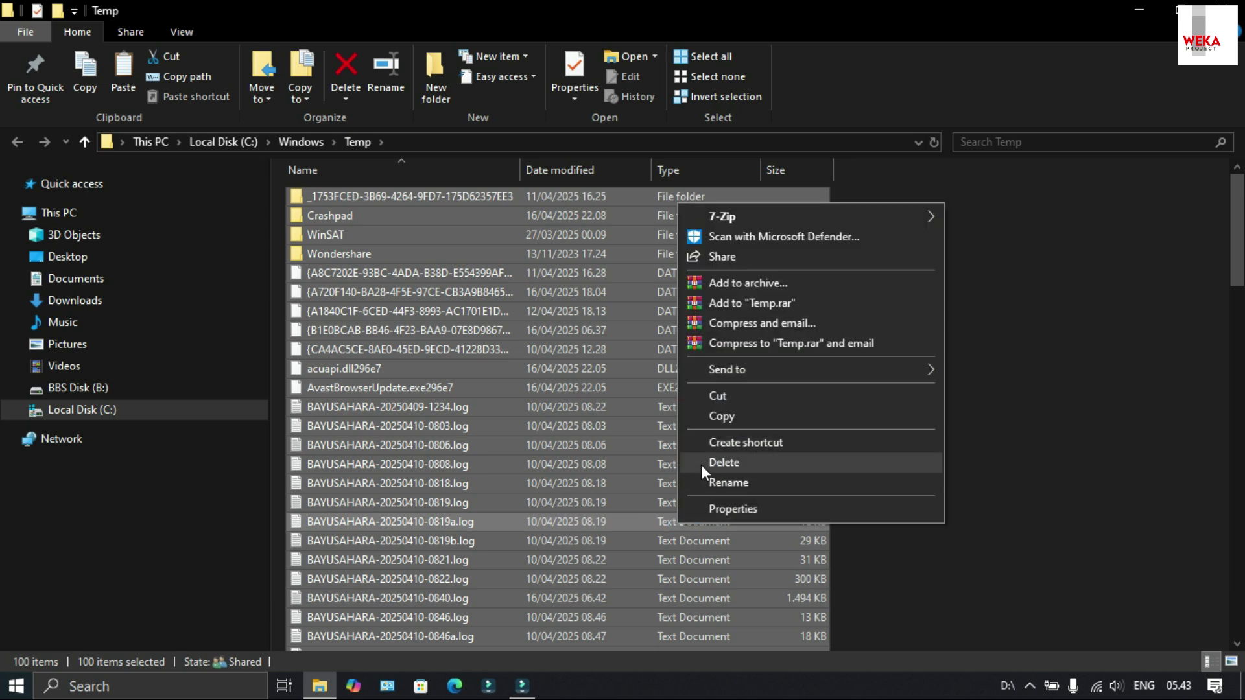
- Delete the Temp contents, skipping all admin-protected and in-use items for every prompt
click(701, 464)
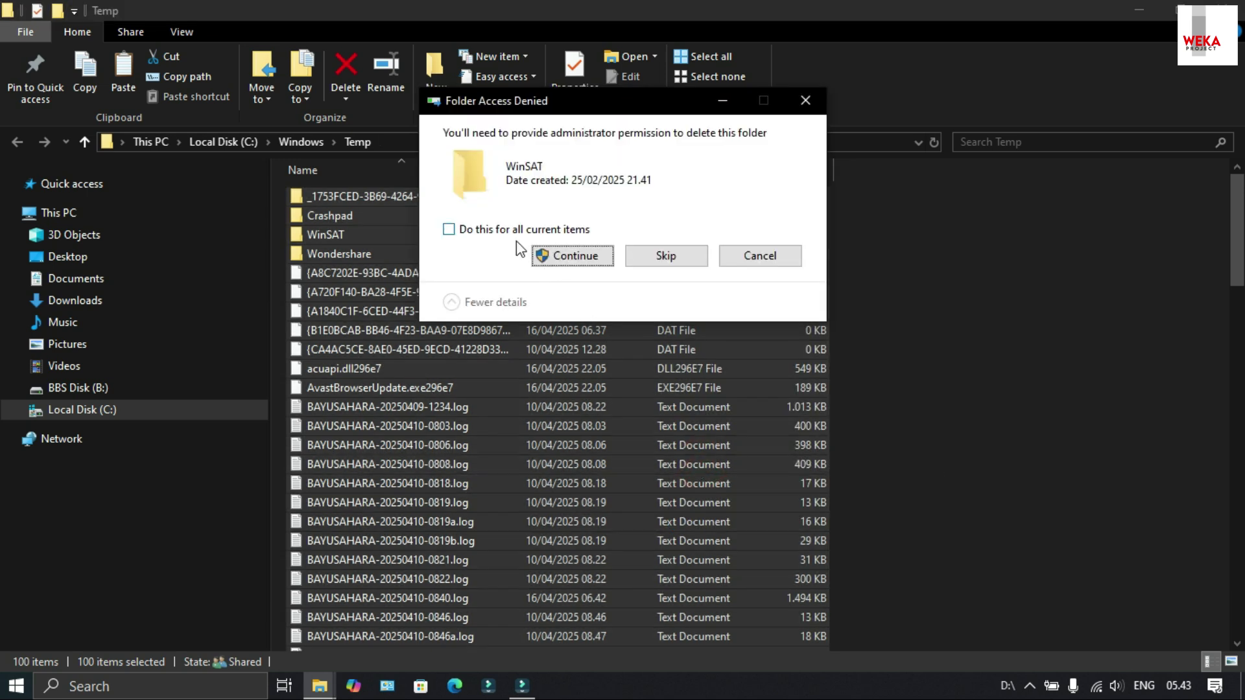
click(449, 229)
click(649, 259)
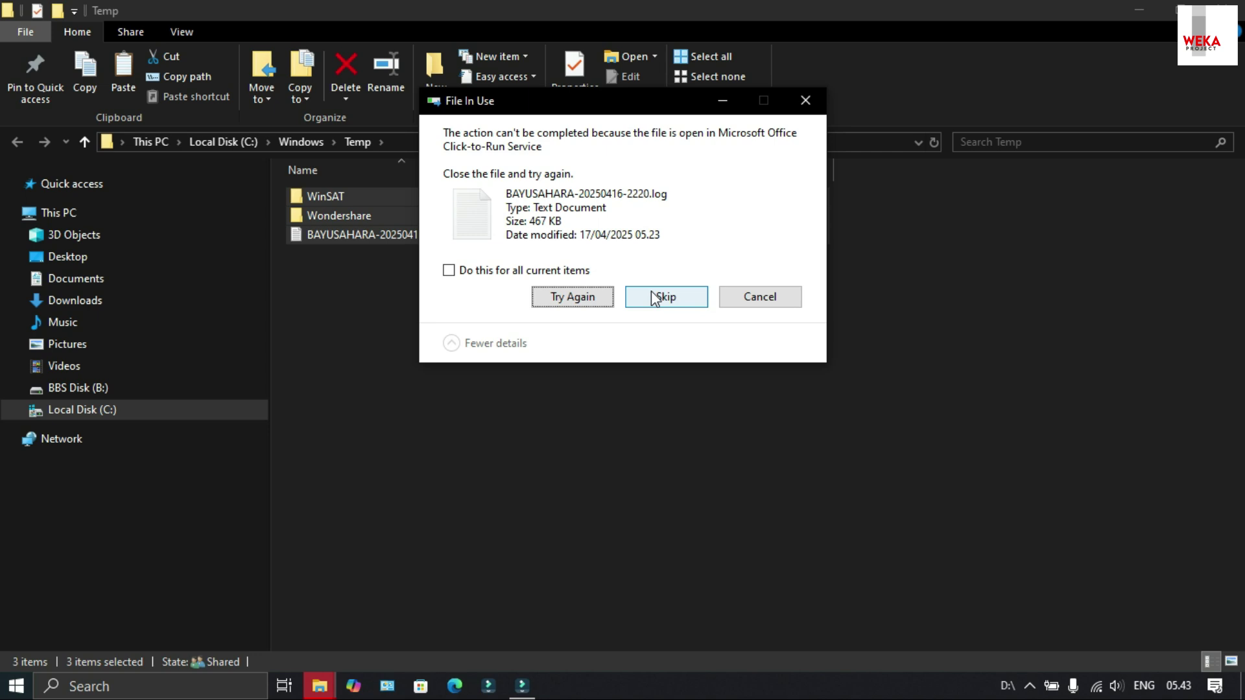
click(531, 270)
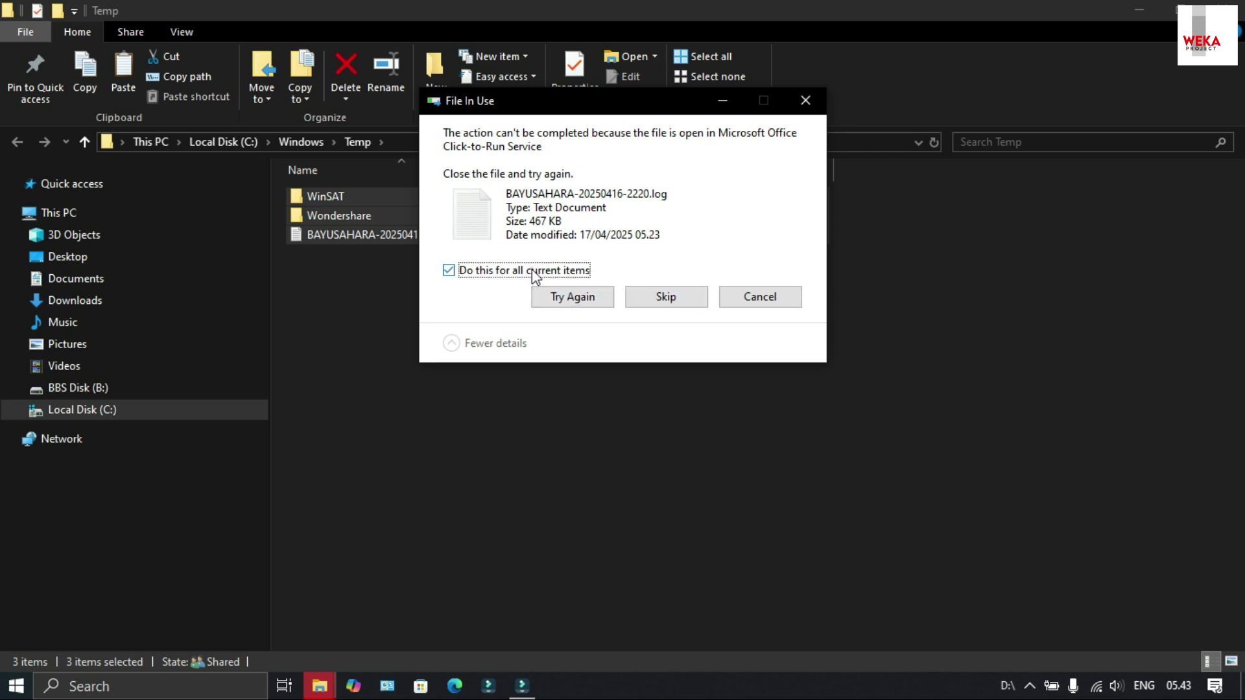
click(636, 300)
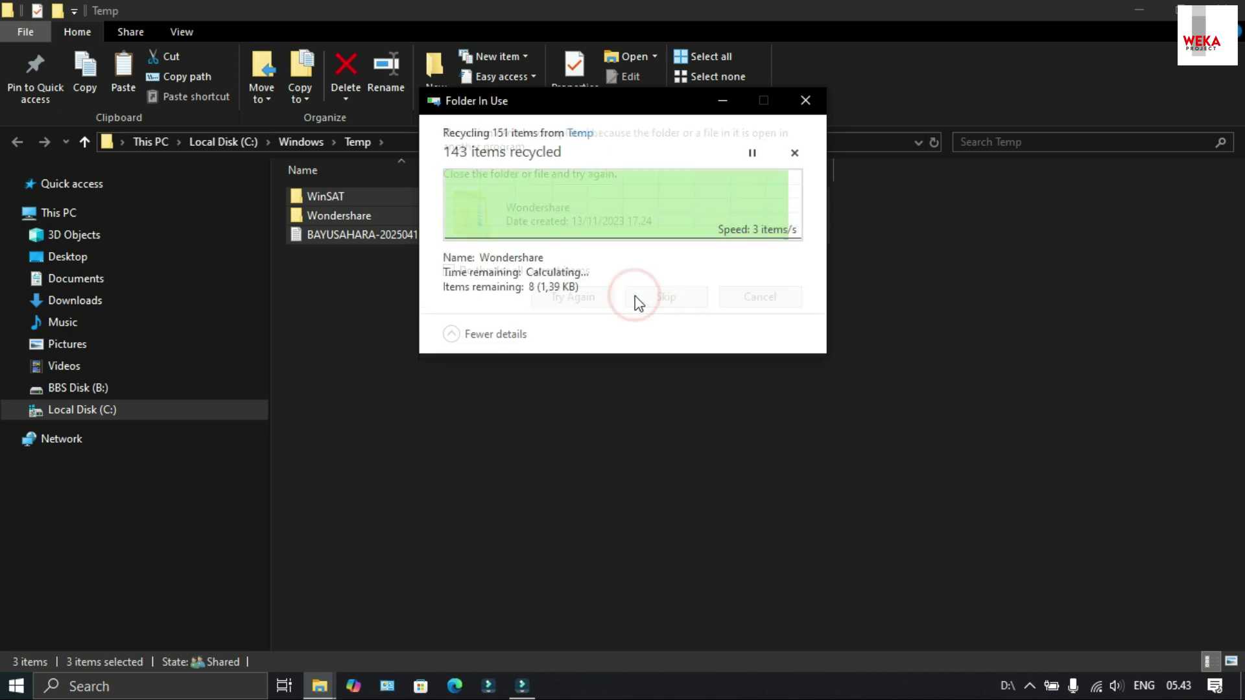
click(579, 271)
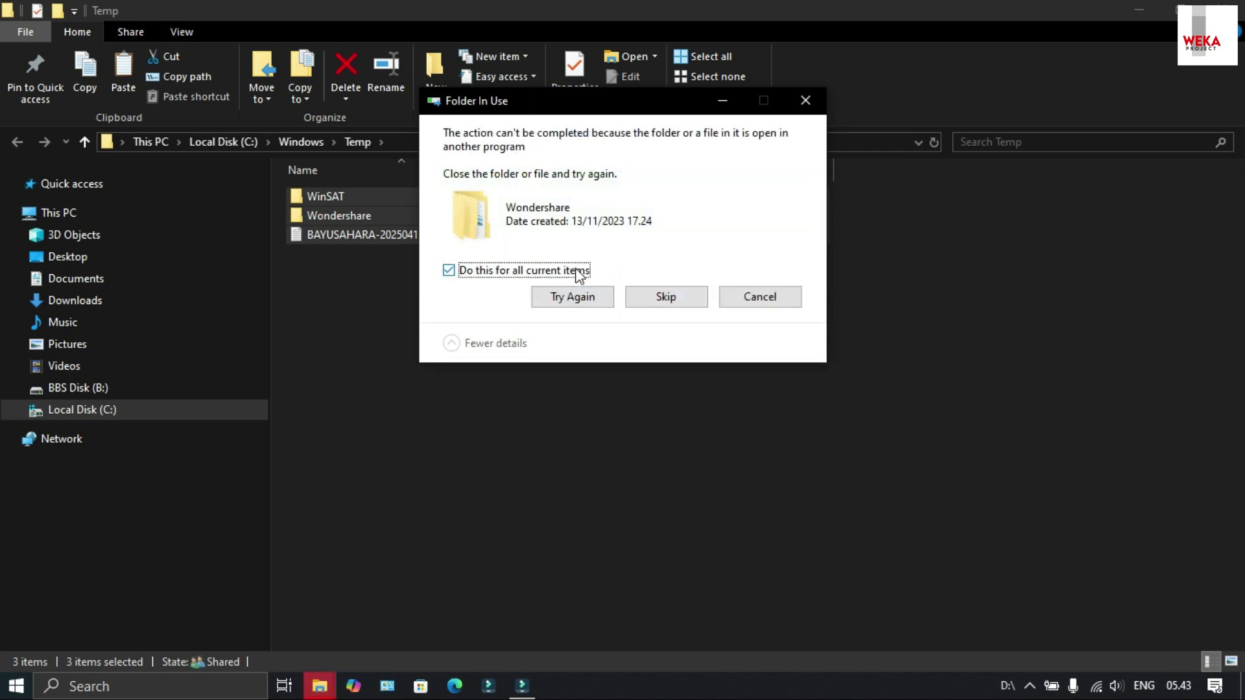
click(638, 297)
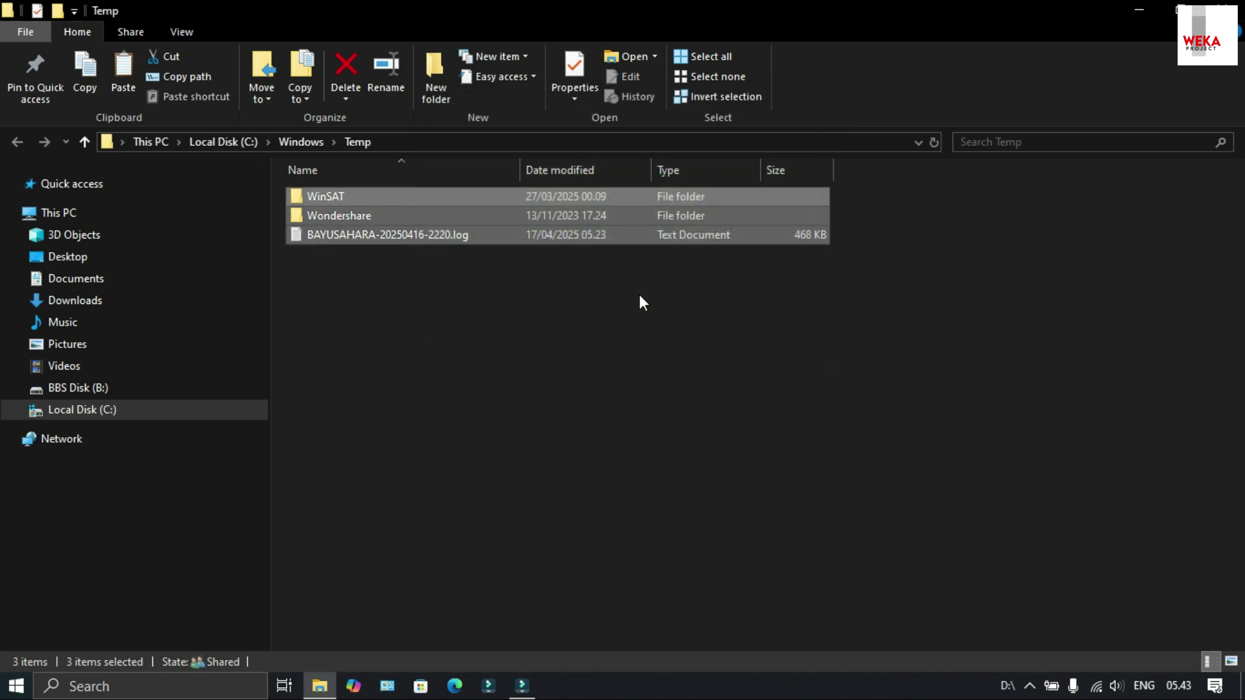
- Close the Windows Temp window and run %temp% to open AppData\Local\Temp
click(1229, 10)
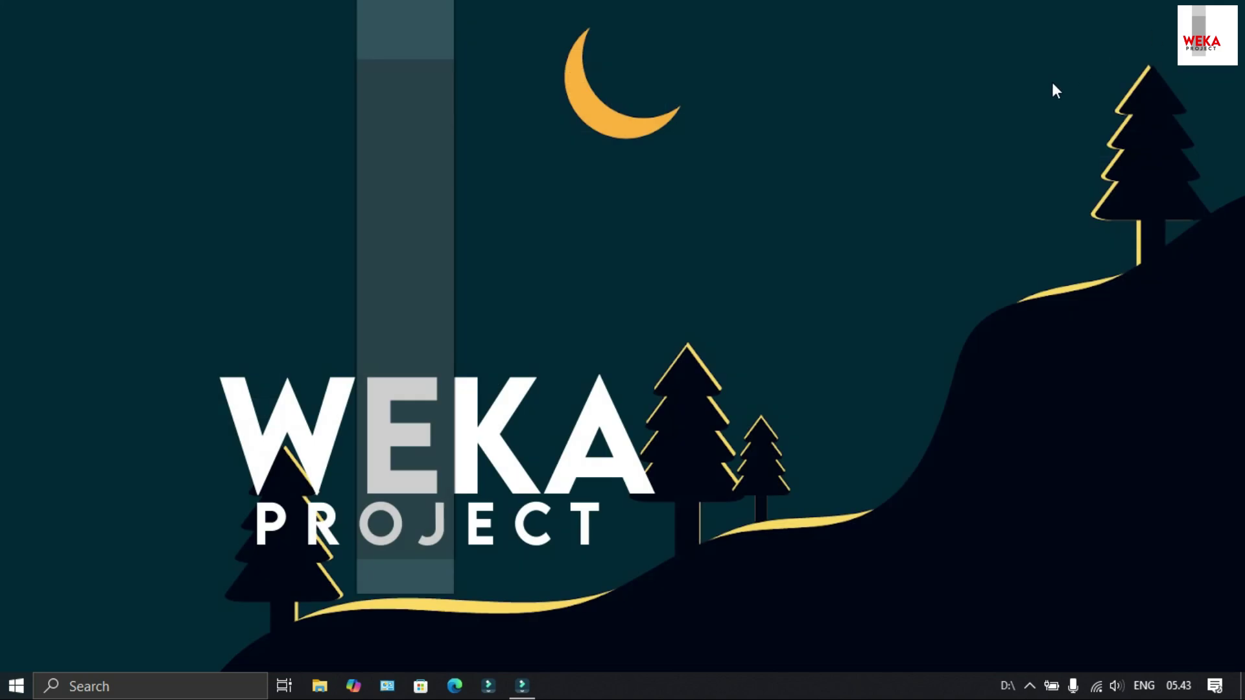
key(super+r)
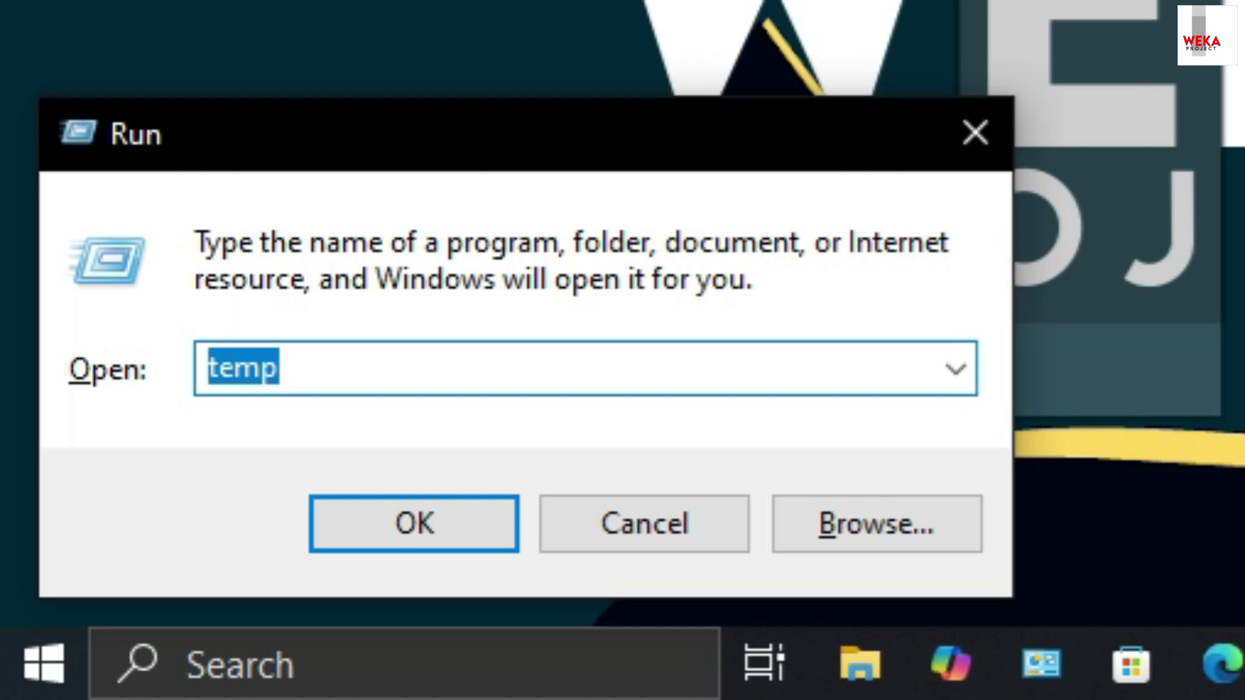
text(%)
key(Down)
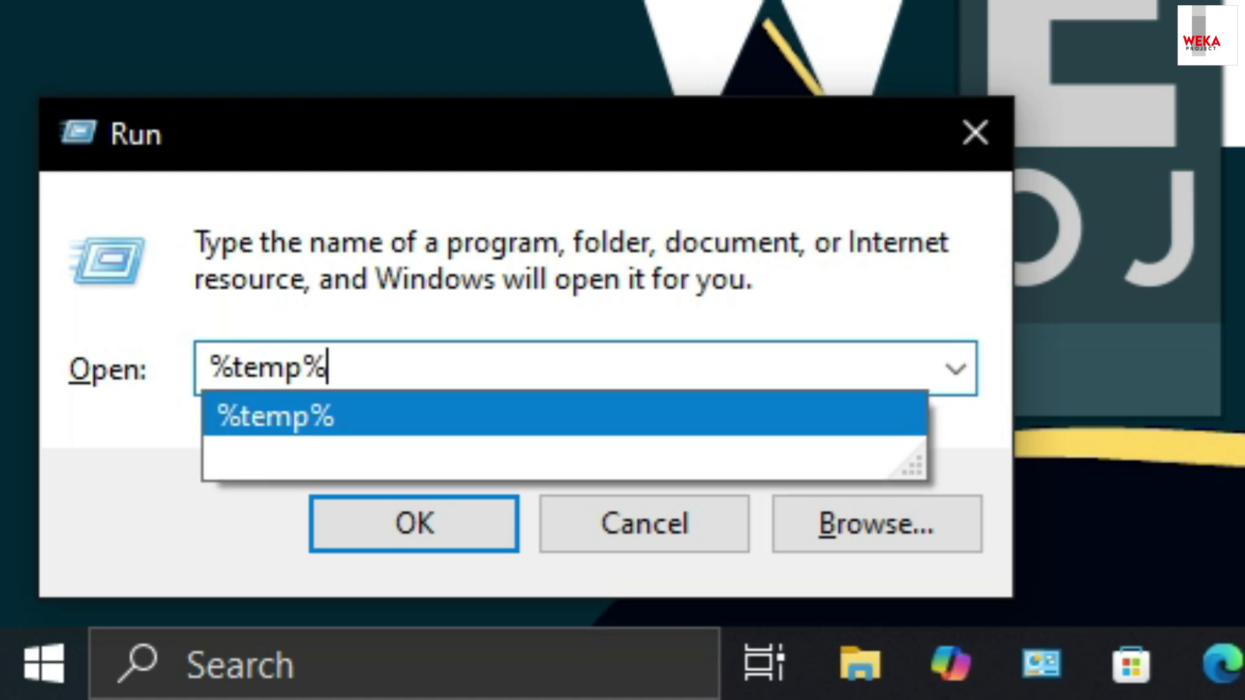
key(Return)
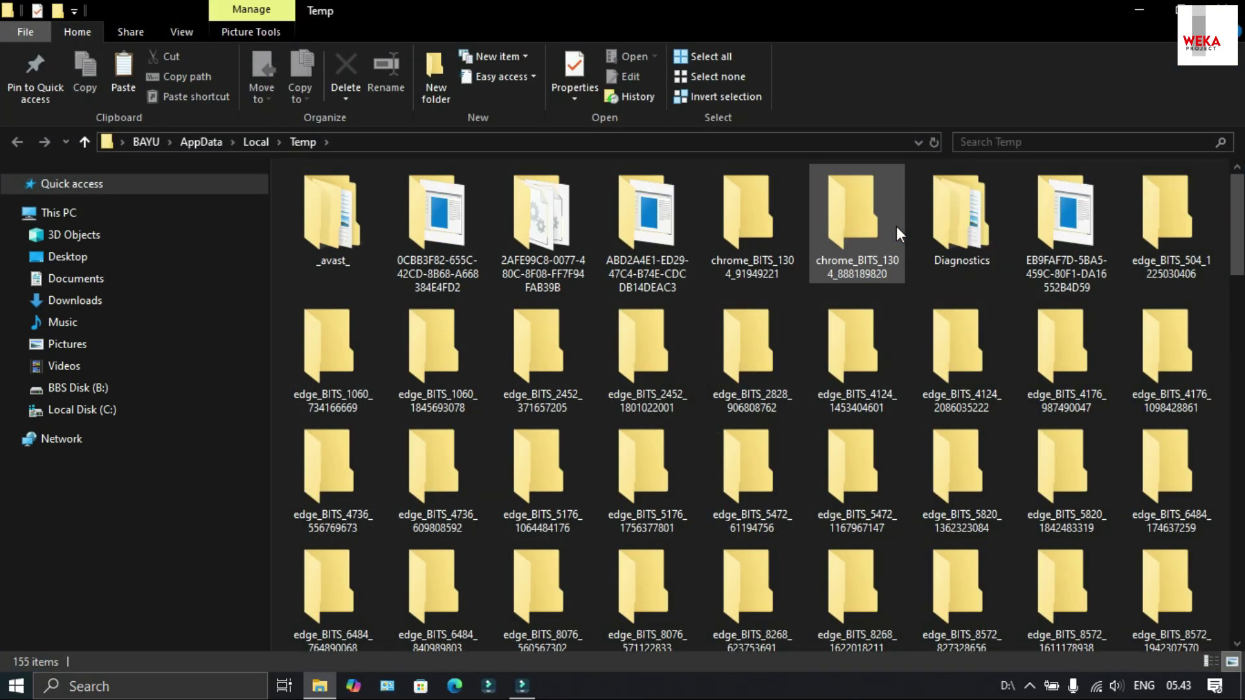
- Select all 155 items in AppData\Local\Temp and delete them
key(ctrl+a)
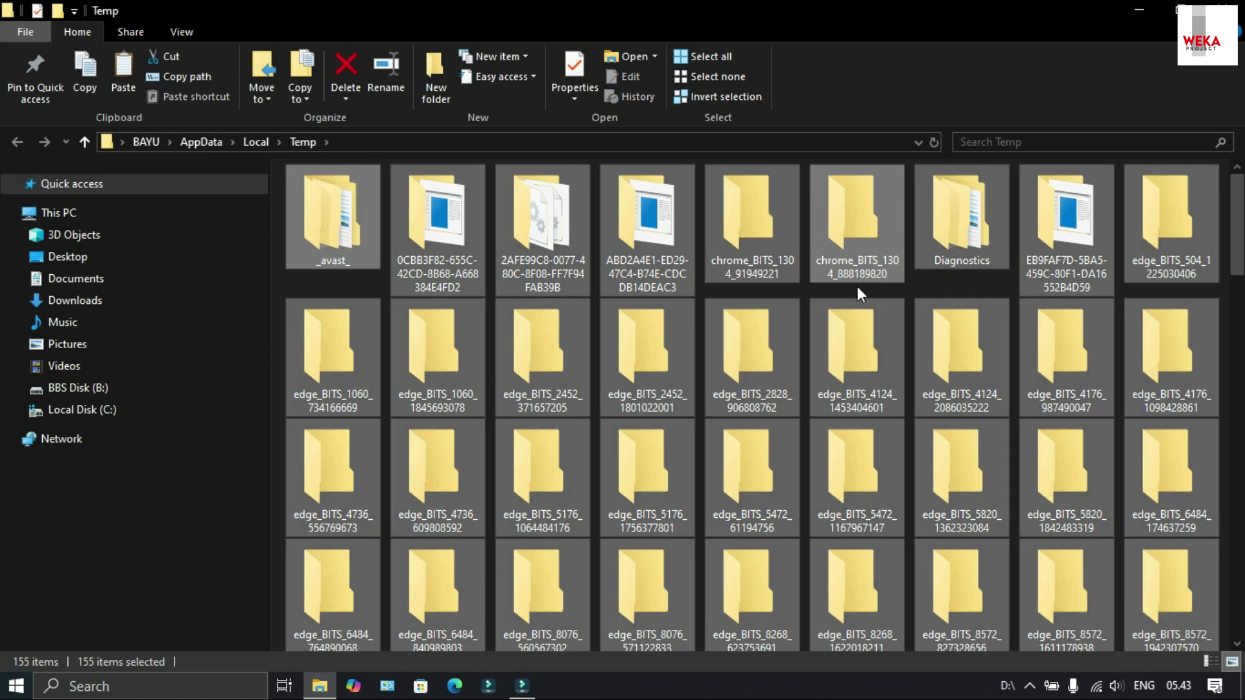
right_click(835, 304)
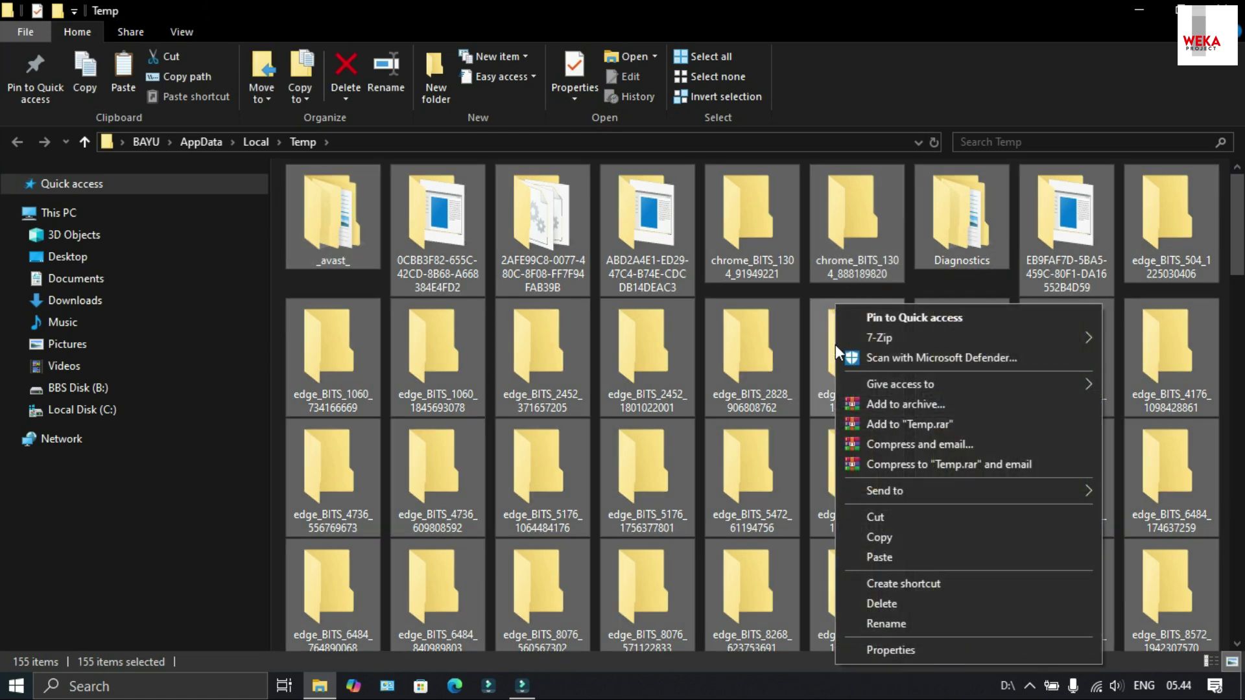
click(866, 601)
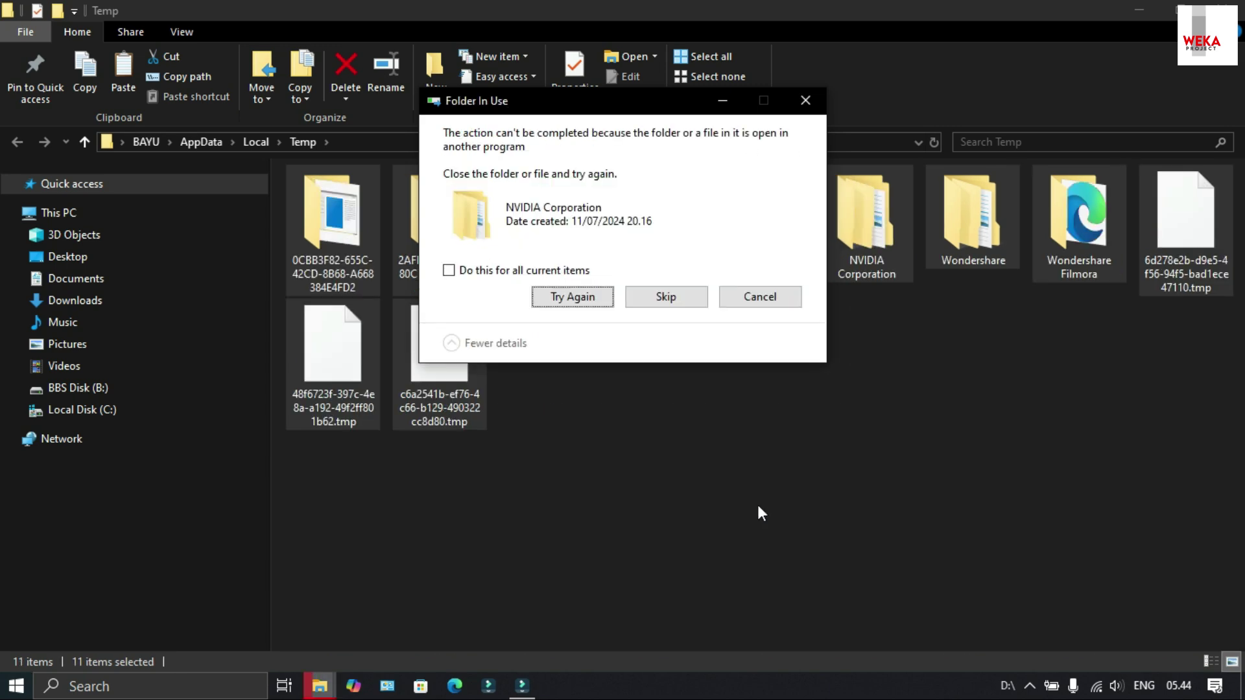
- Skip all in-use and protected items, cancel the remaining recycling, and close the window
click(449, 270)
click(678, 297)
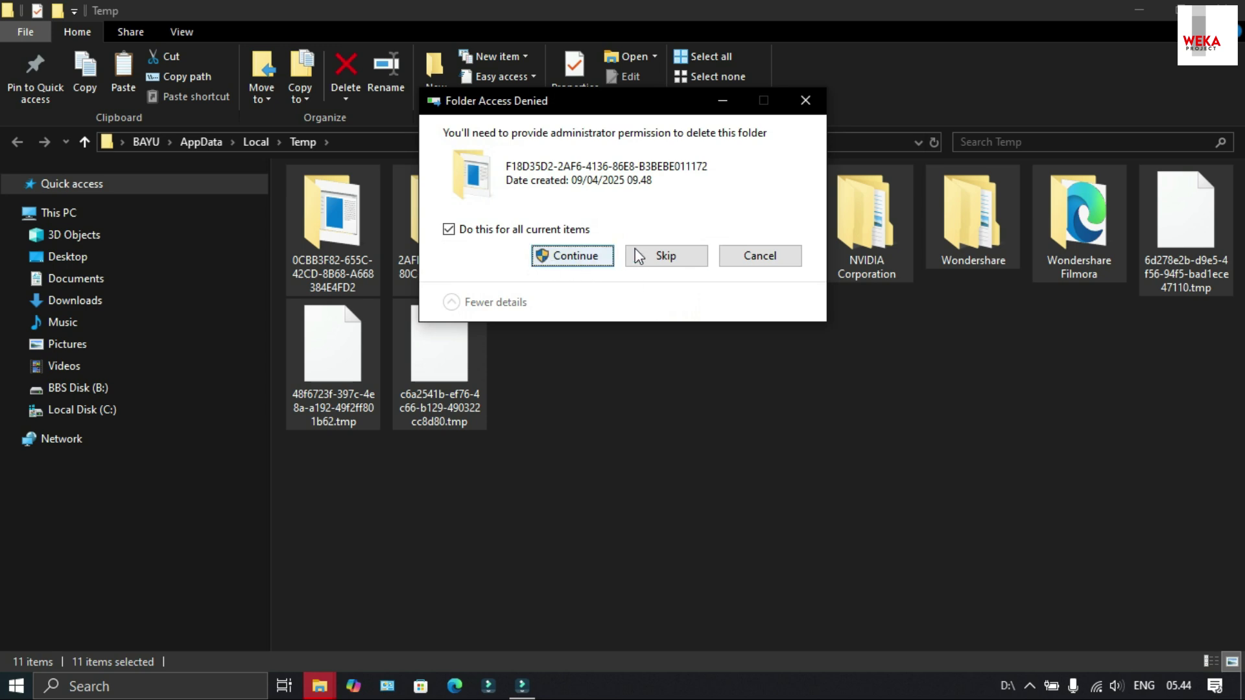
click(649, 254)
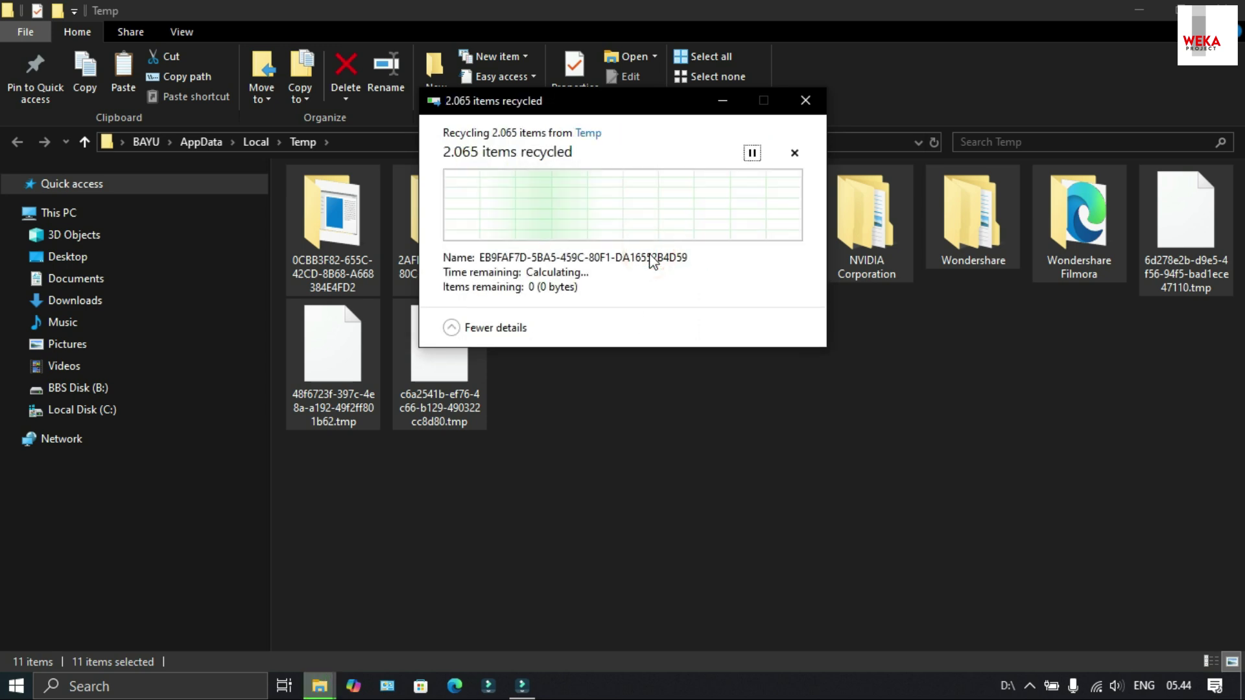
click(805, 100)
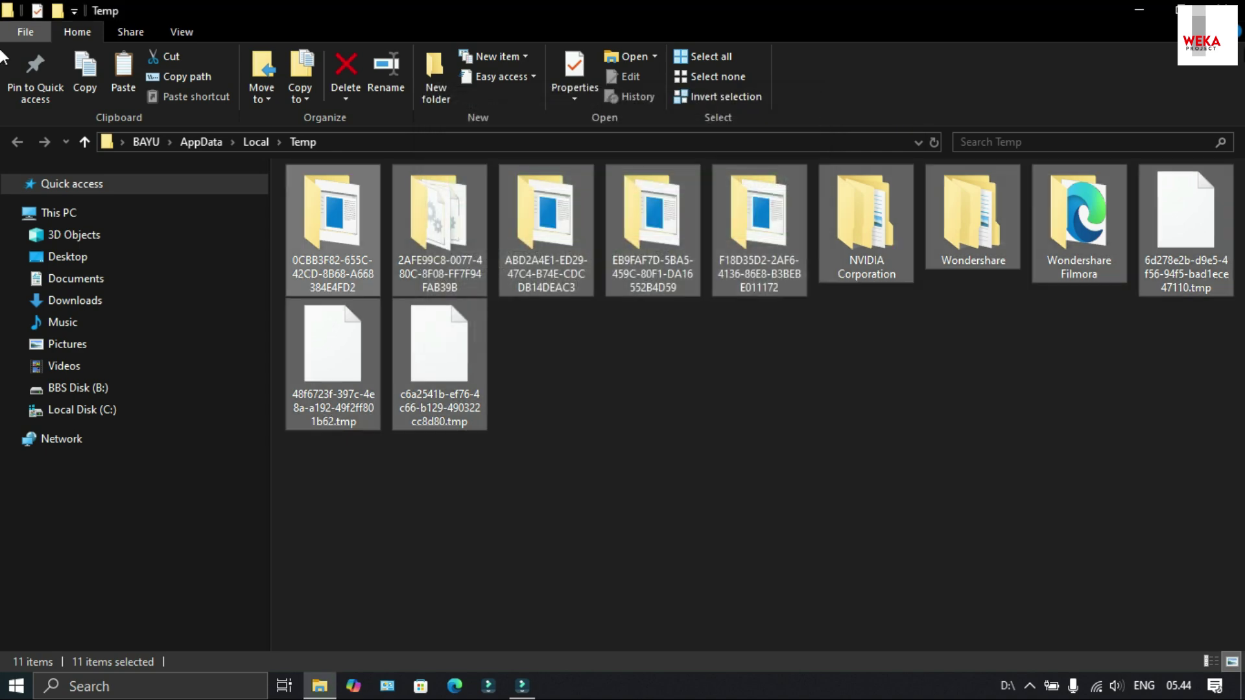
click(1228, 10)
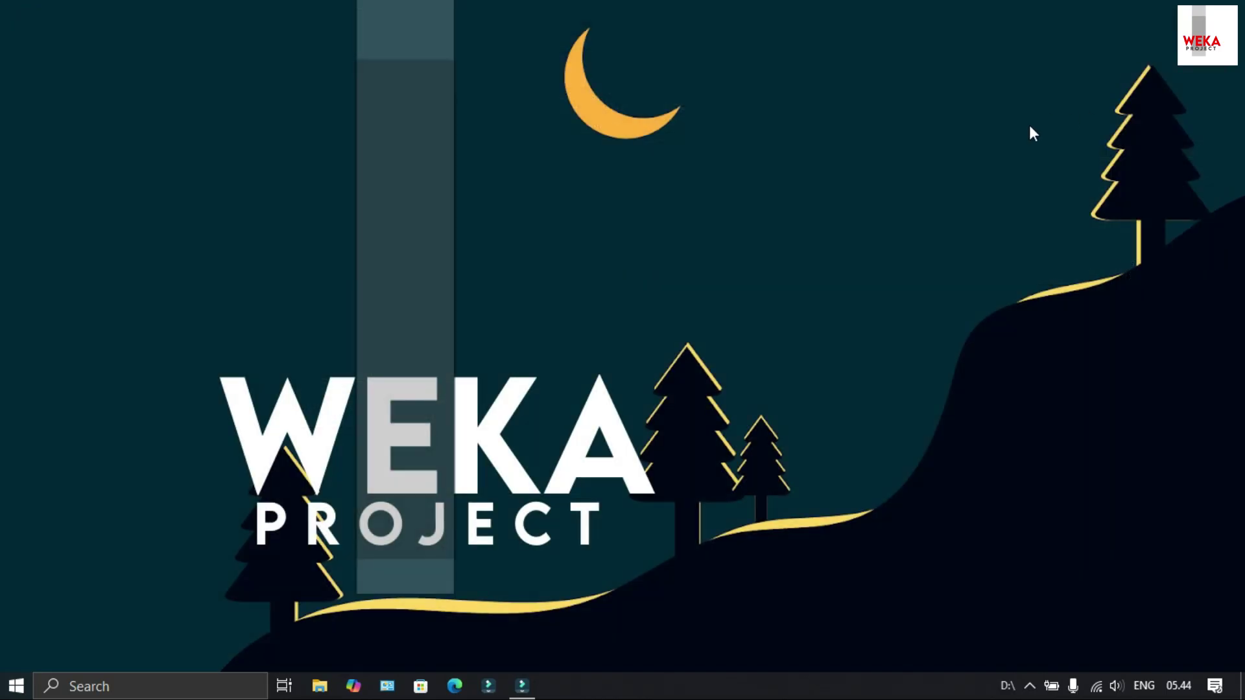
- Run 'prefetch' from the Run dialog to open the Windows Prefetch folder
key(super+r)
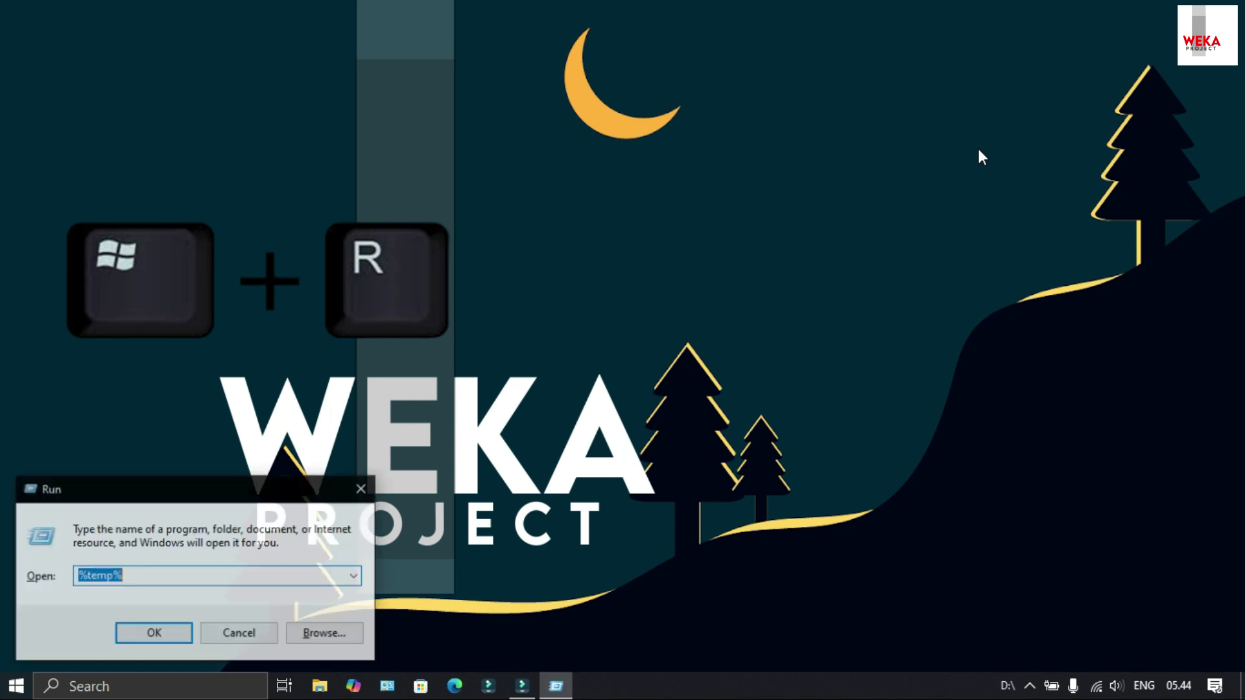
text(p)
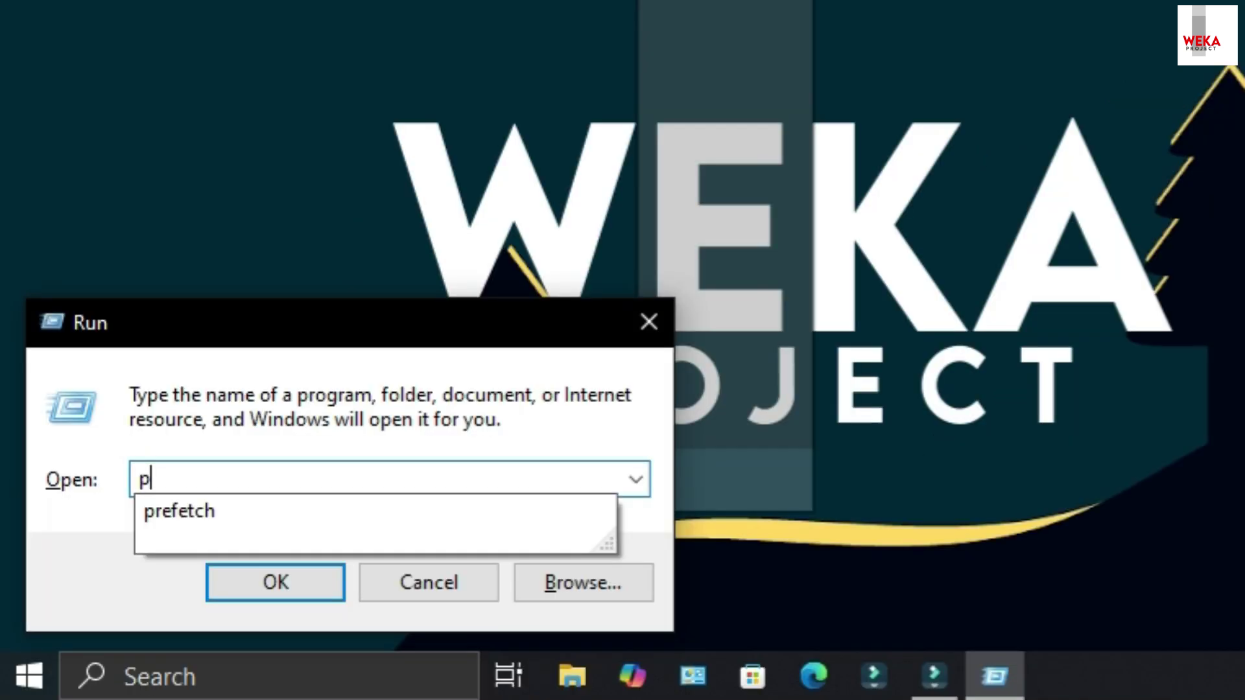
text(refetch)
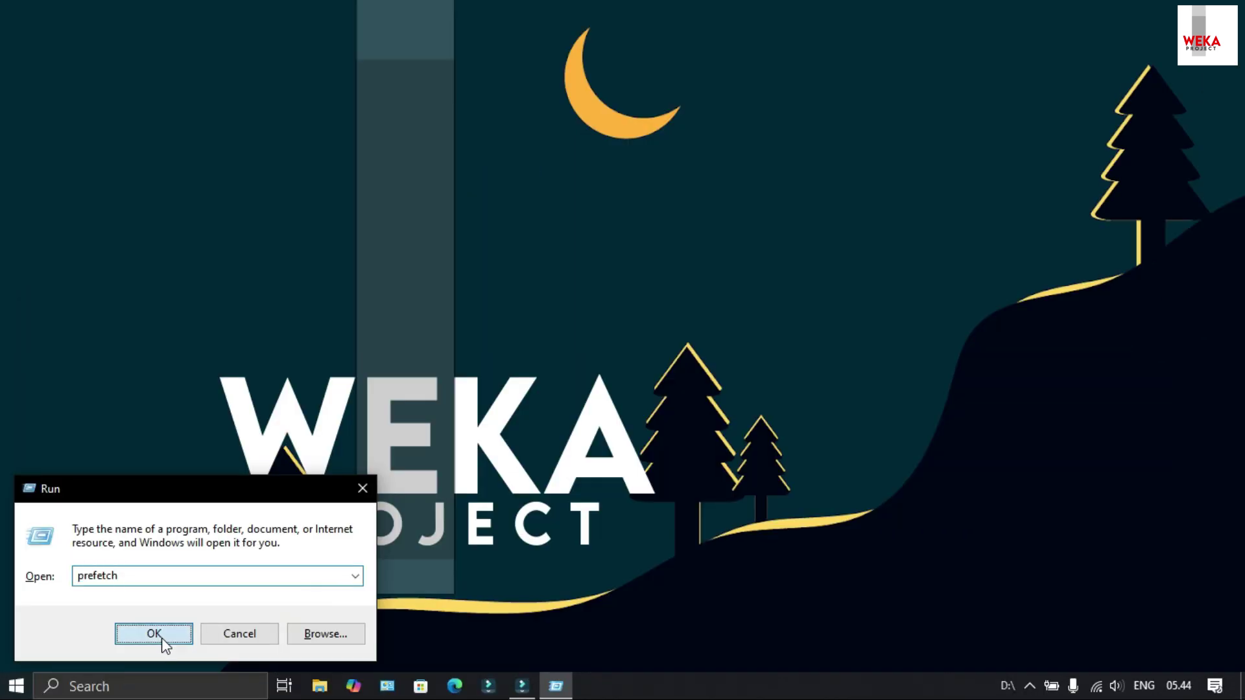
click(285, 587)
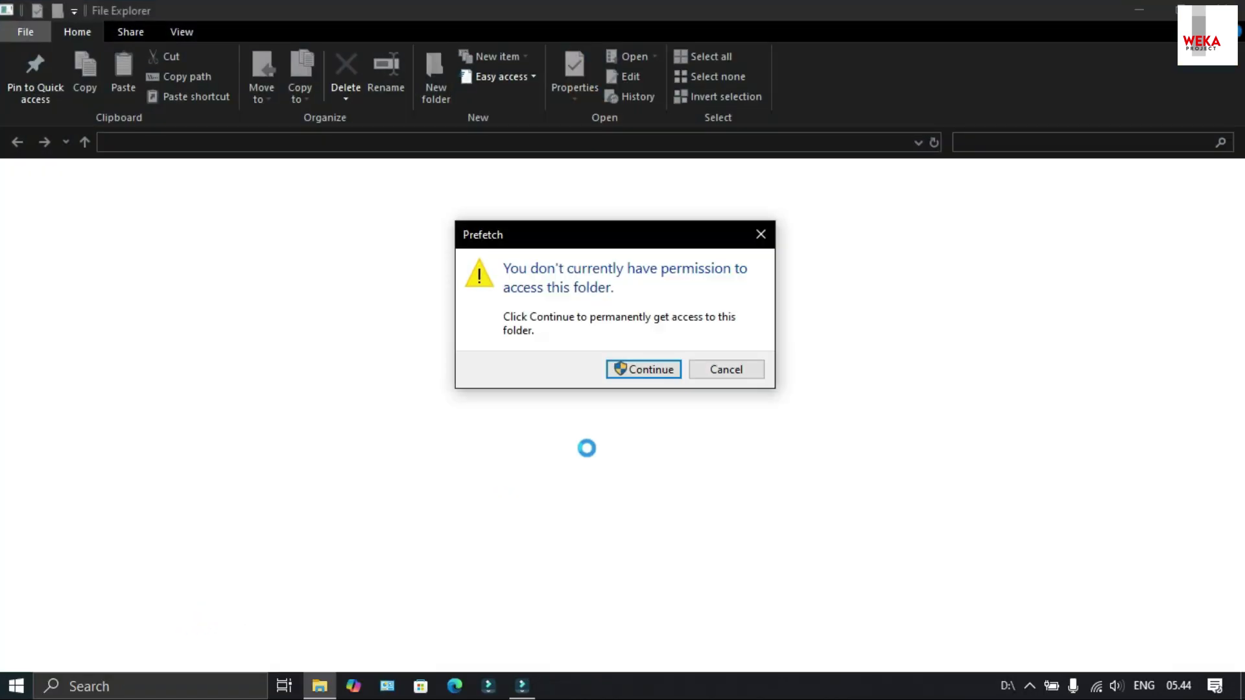
- Grant access to C:\Windows\Prefetch and select all 173 of its files
click(646, 369)
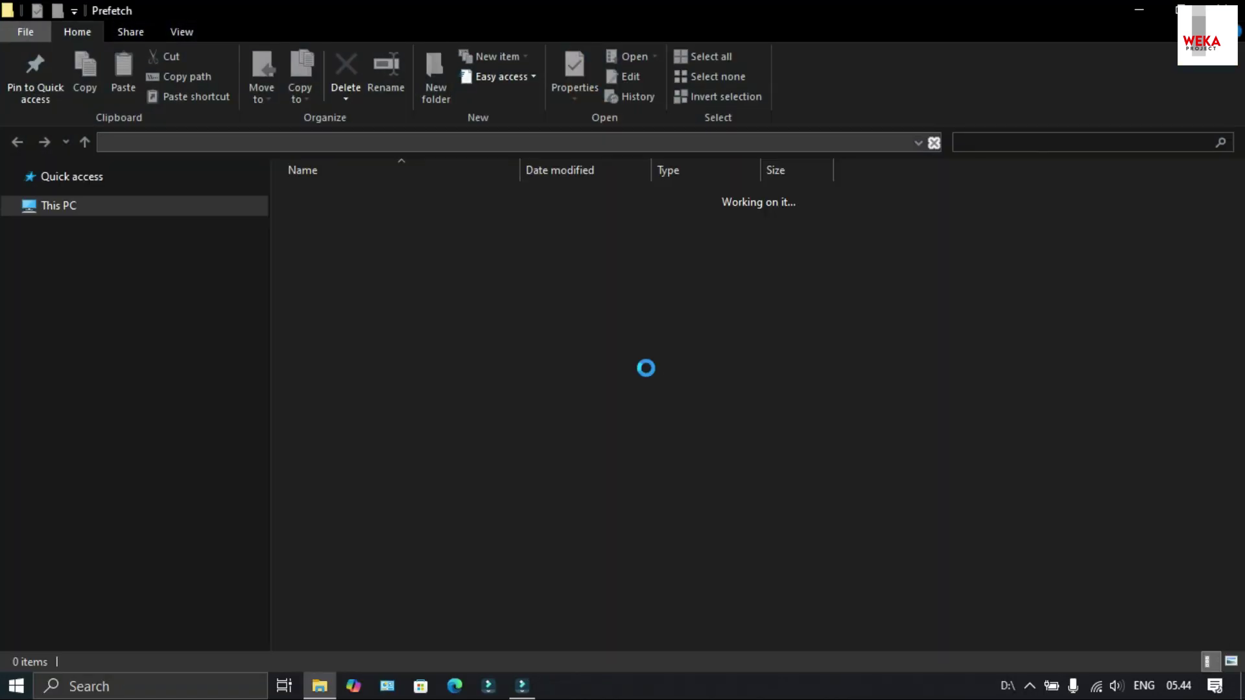
key(ctrl+a)
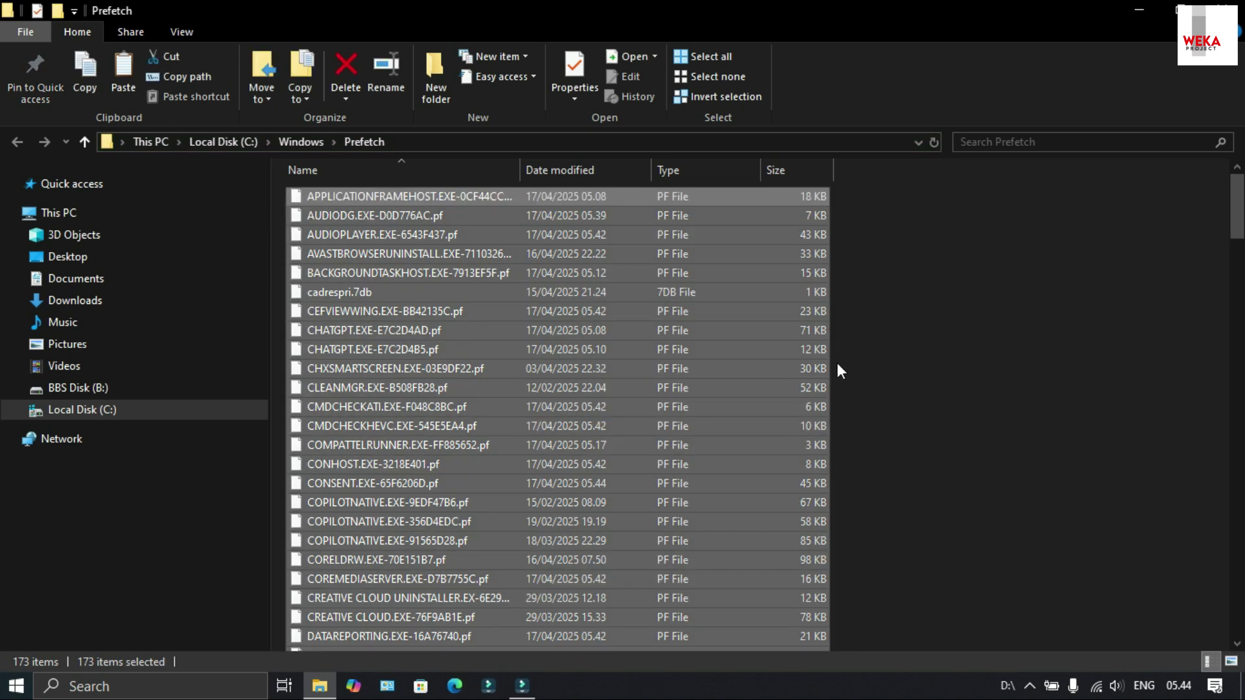
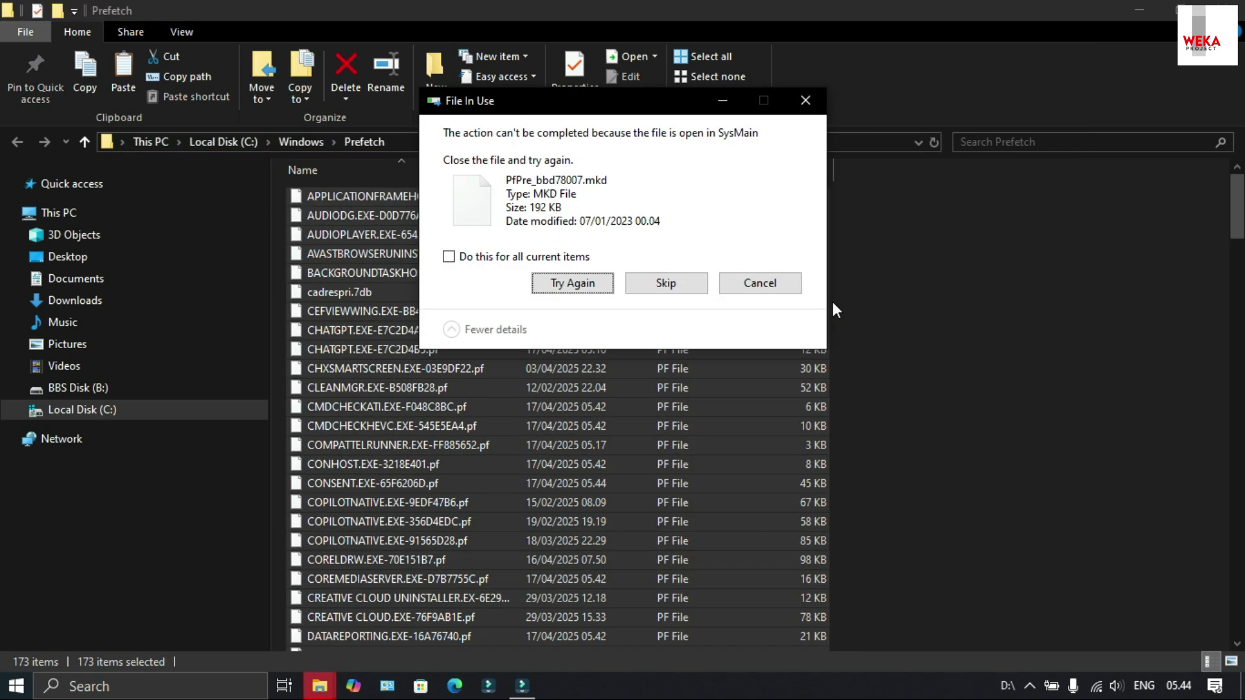
- Skip all remaining in-use Prefetch files, leaving only DLLHOST.EXE-C713BD7C.pf and PfPre_bbd78007.mkd
click(543, 256)
click(658, 293)
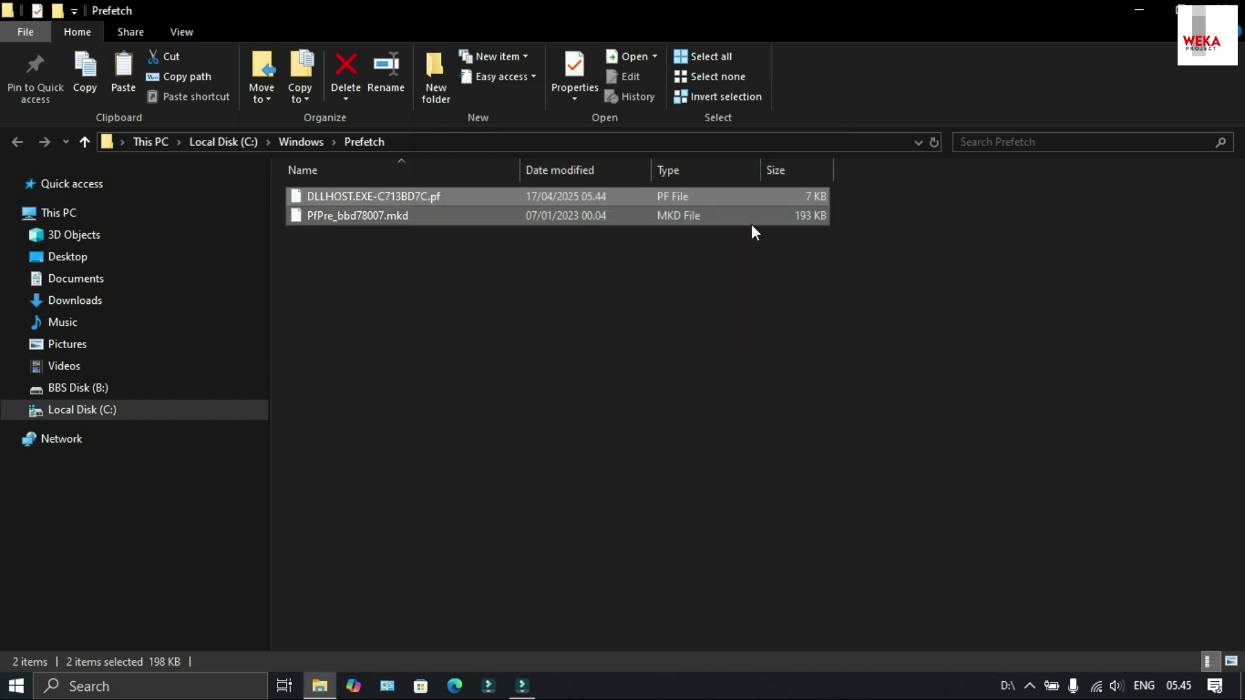
- Close the Prefetch window, refresh the desktop, and reopen File Explorer at Local Disk (C:)
click(1227, 9)
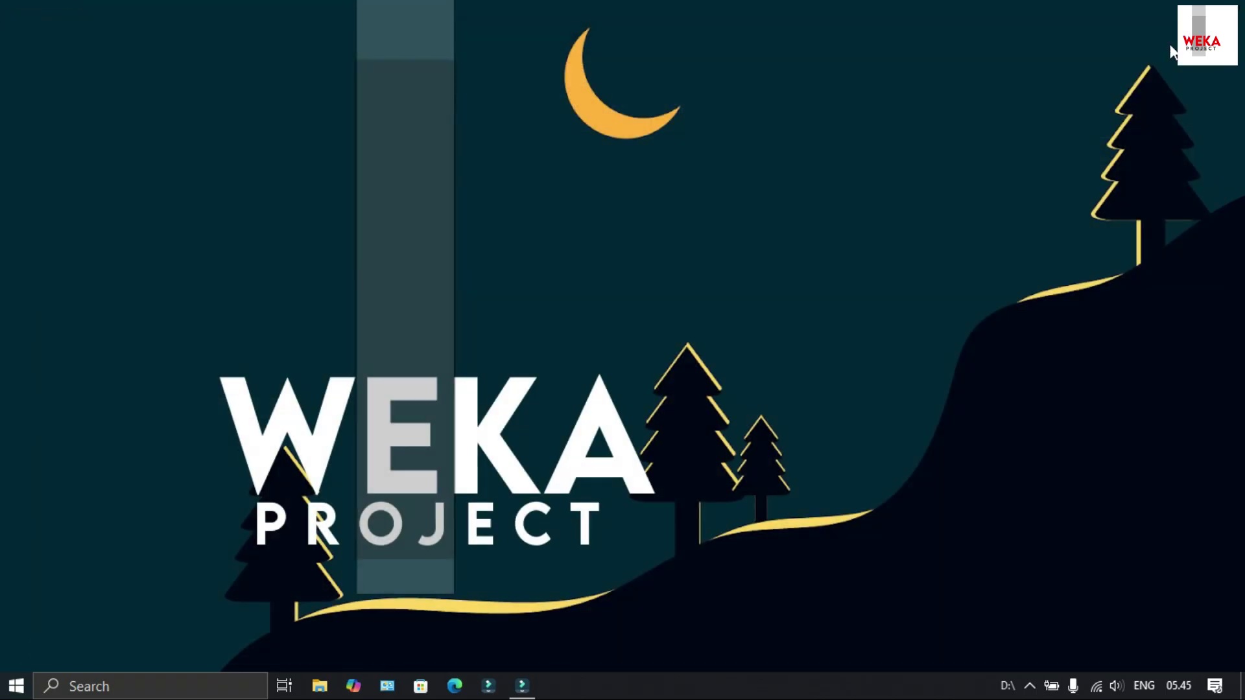
right_click(994, 136)
click(1013, 190)
click(319, 687)
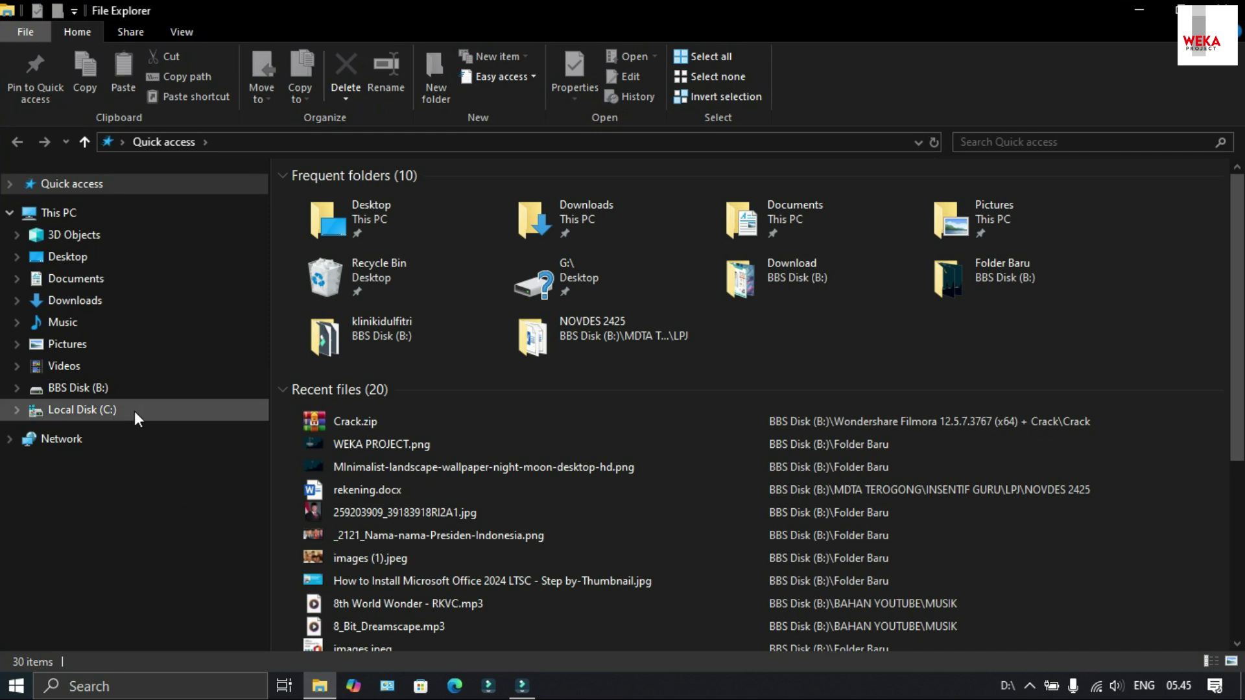
click(140, 414)
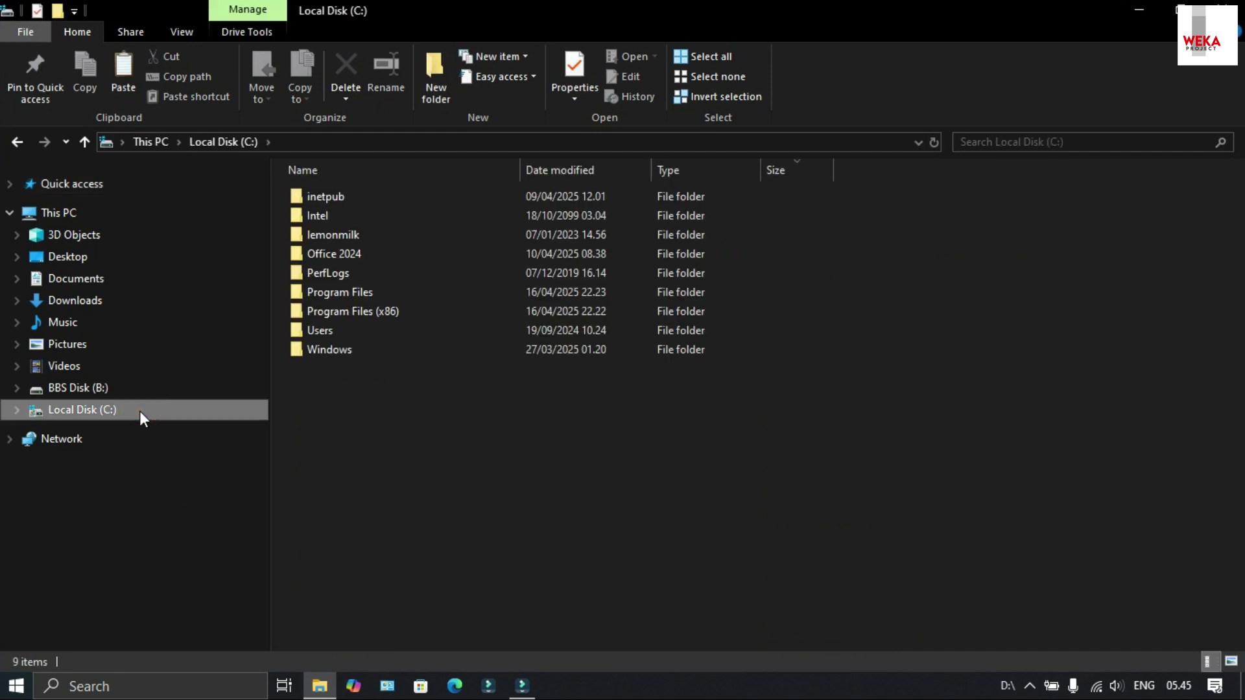
- Launch Disk Cleanup from drive C: Properties and review the 457 MB of removable files
right_click(141, 414)
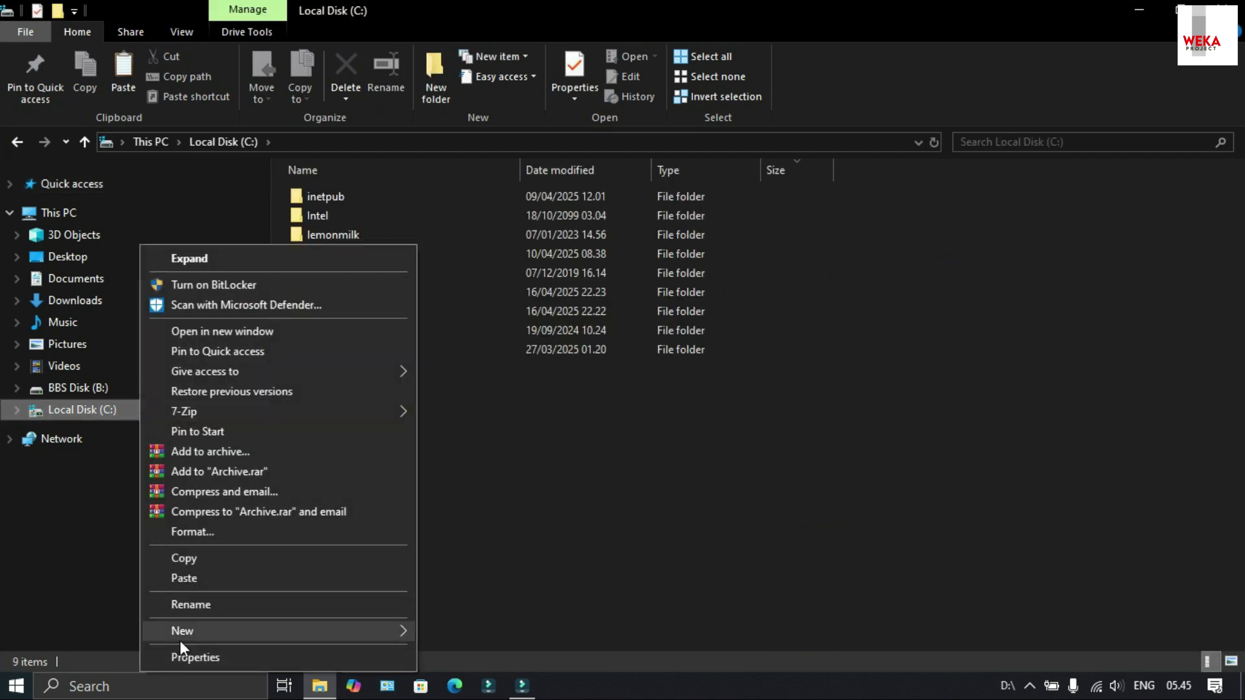
click(228, 656)
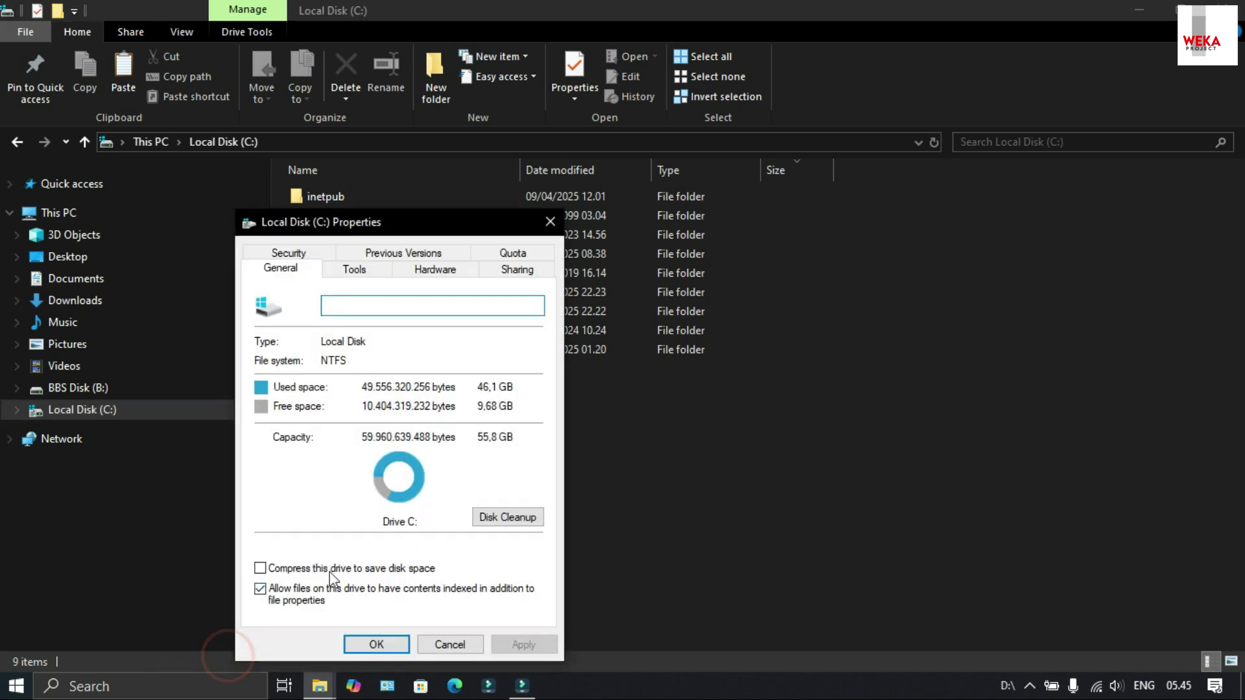
click(490, 518)
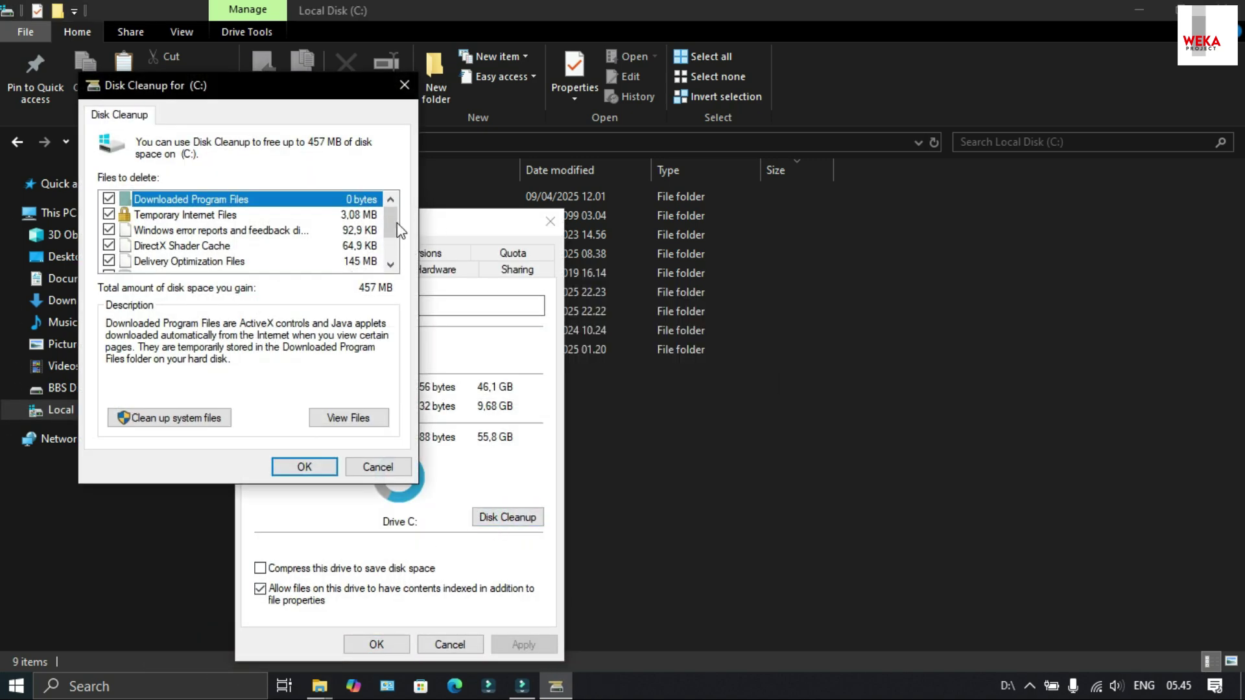
scroll(391, 226, down, 2)
scroll(391, 225, up, 2)
- Add system files, including 3.42 GB Windows Update Cleanup, and permanently delete the checked categories
click(172, 425)
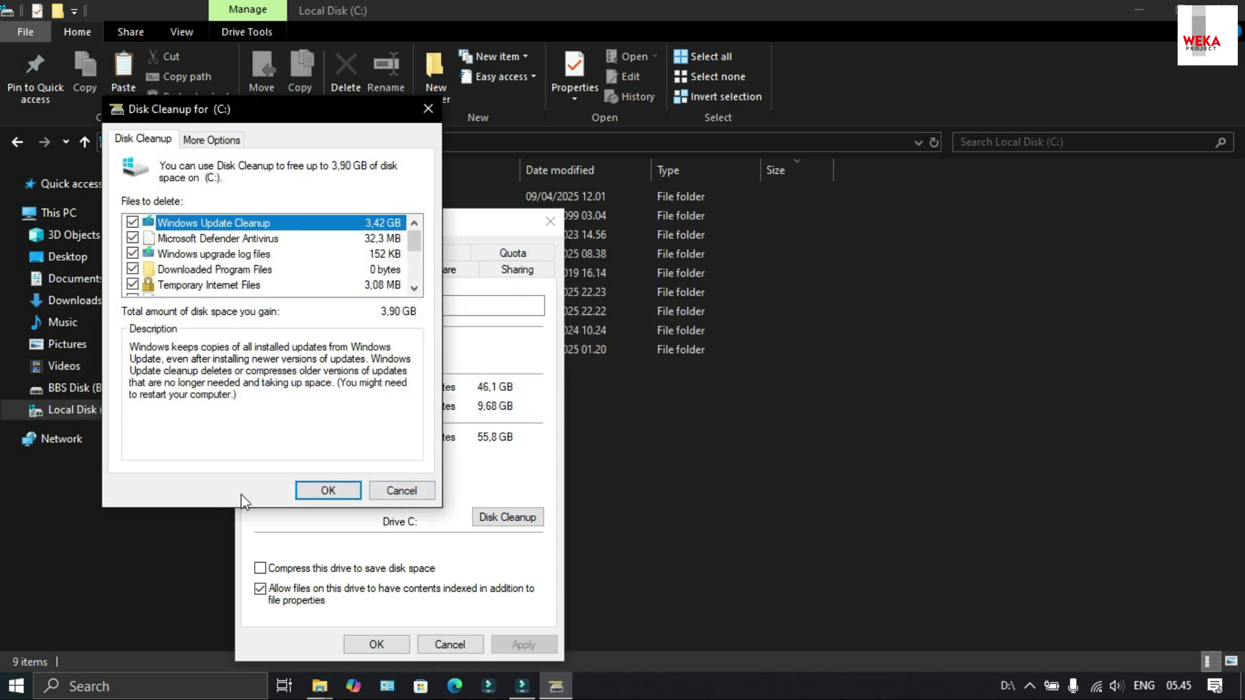
click(321, 491)
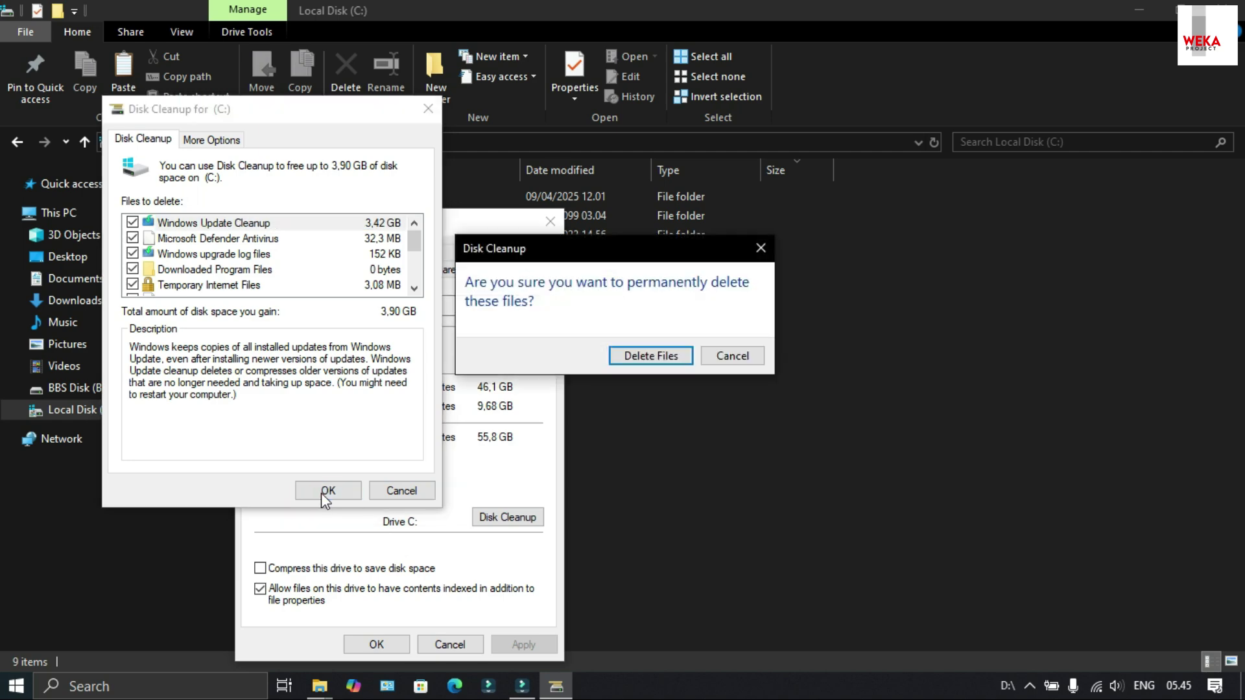
click(651, 356)
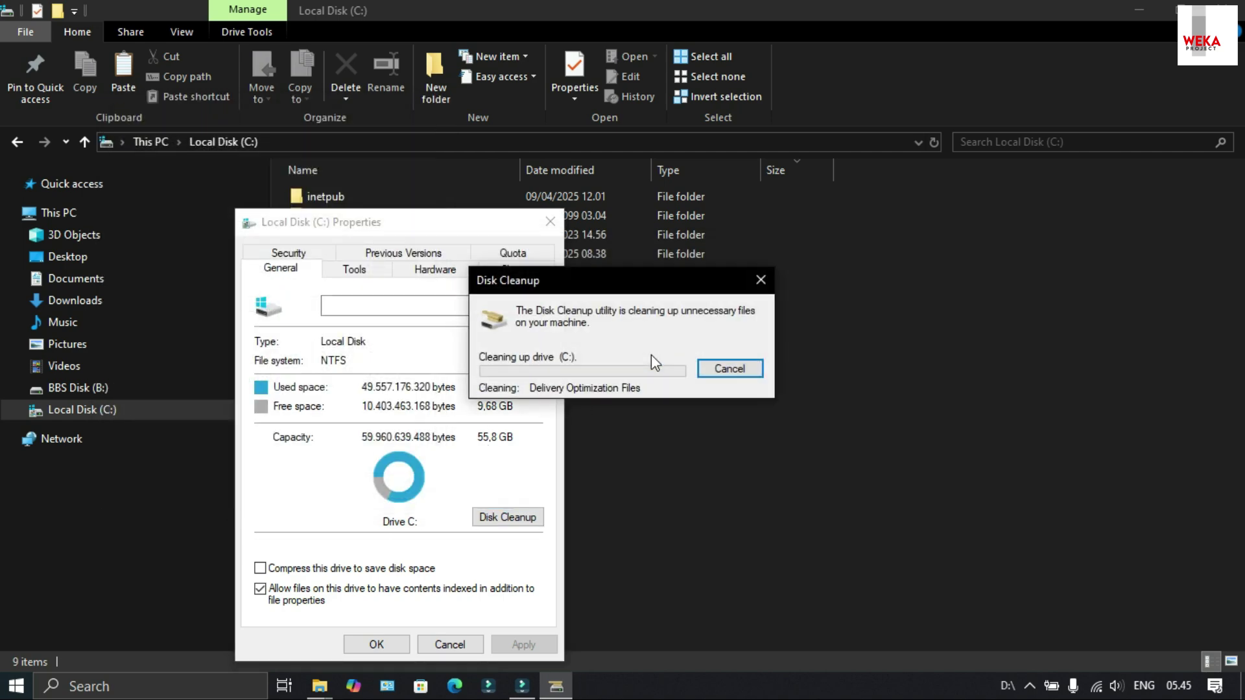